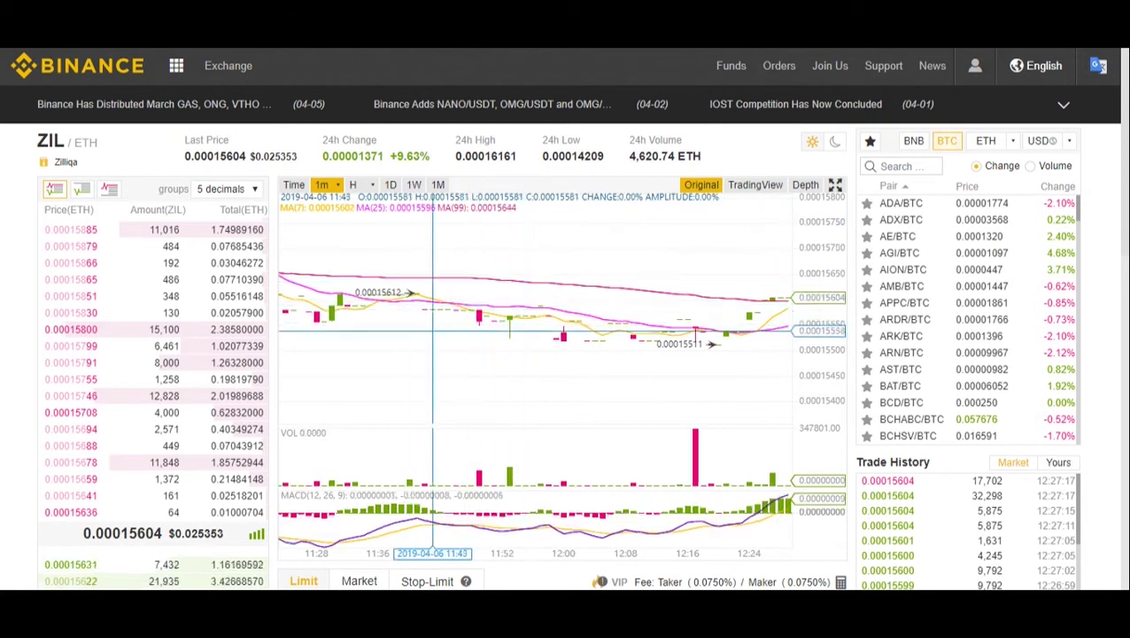
# - Scroll through the Binance Deposits page to look it over
pyautogui.scroll(-1, 237, 357)
pyautogui.scroll(-4, 237, 357)
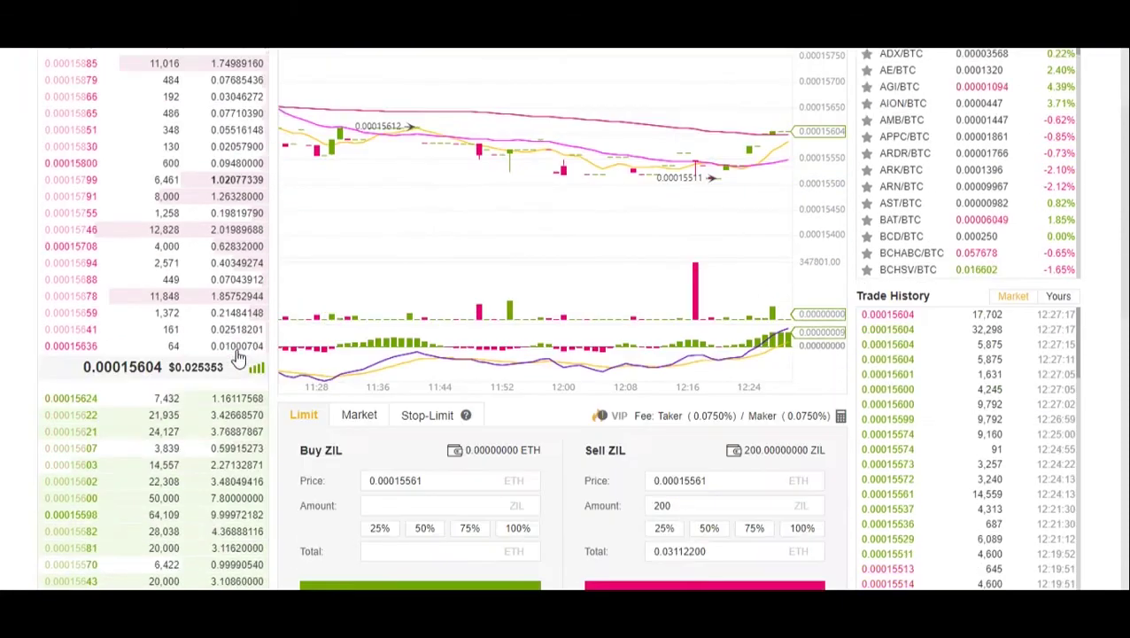
pyautogui.scroll(3, 237, 357)
pyautogui.scroll(2, 238, 356)
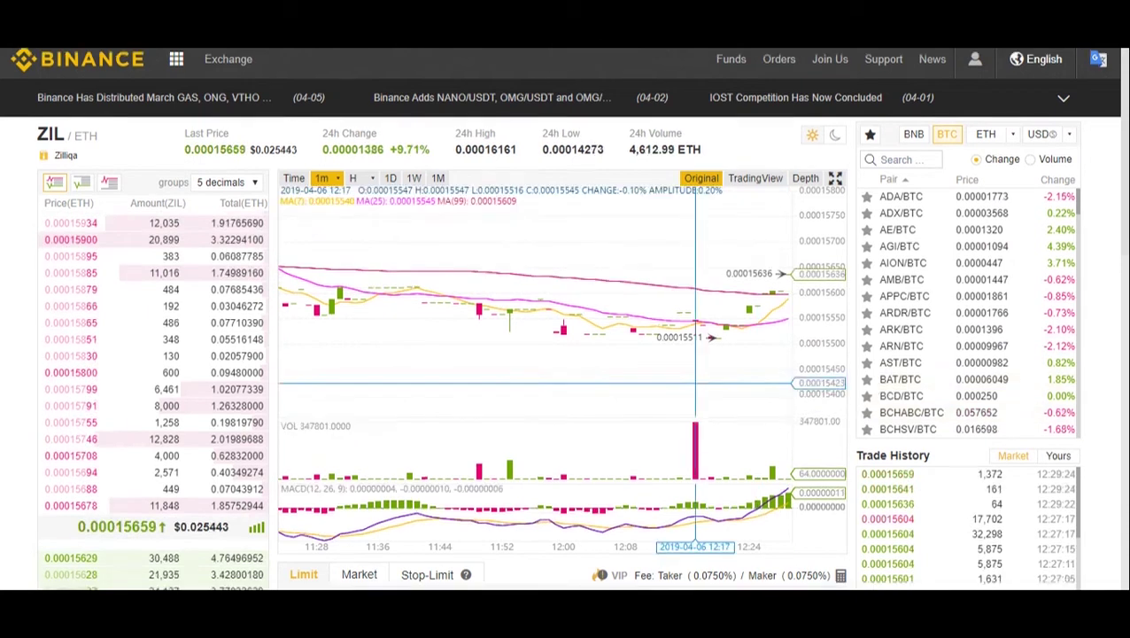
pyautogui.scroll(-2, 695, 223)
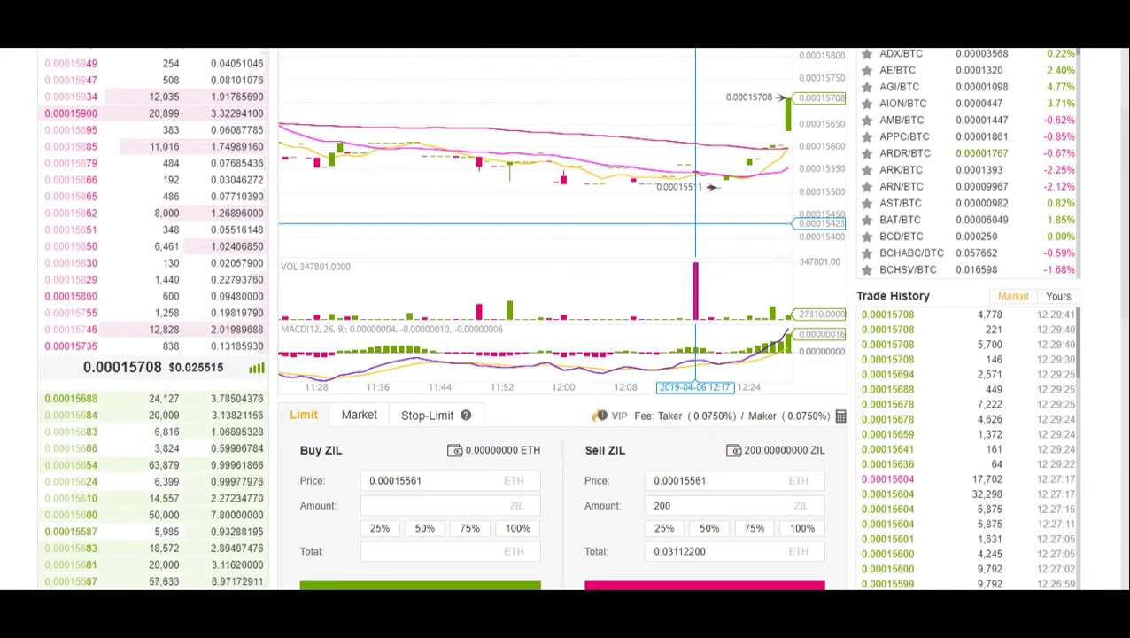
pyautogui.scroll(3, 567, 319)
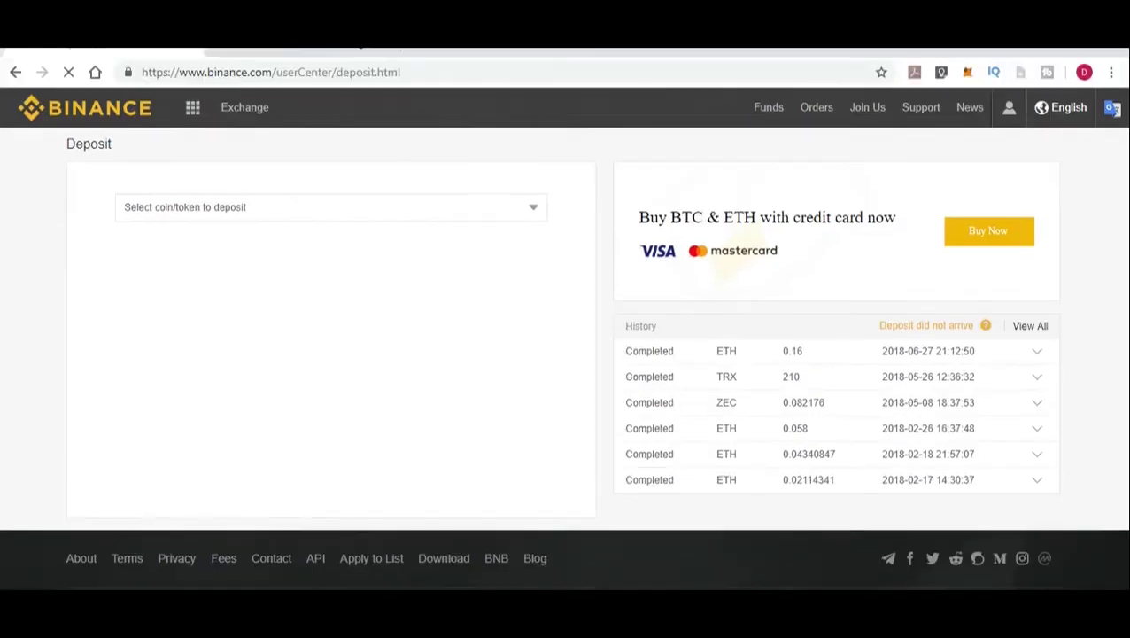
# - Close the Gmail tab and select BTC - Bitcoin as the deposit coin
pyautogui.click(387, 62)
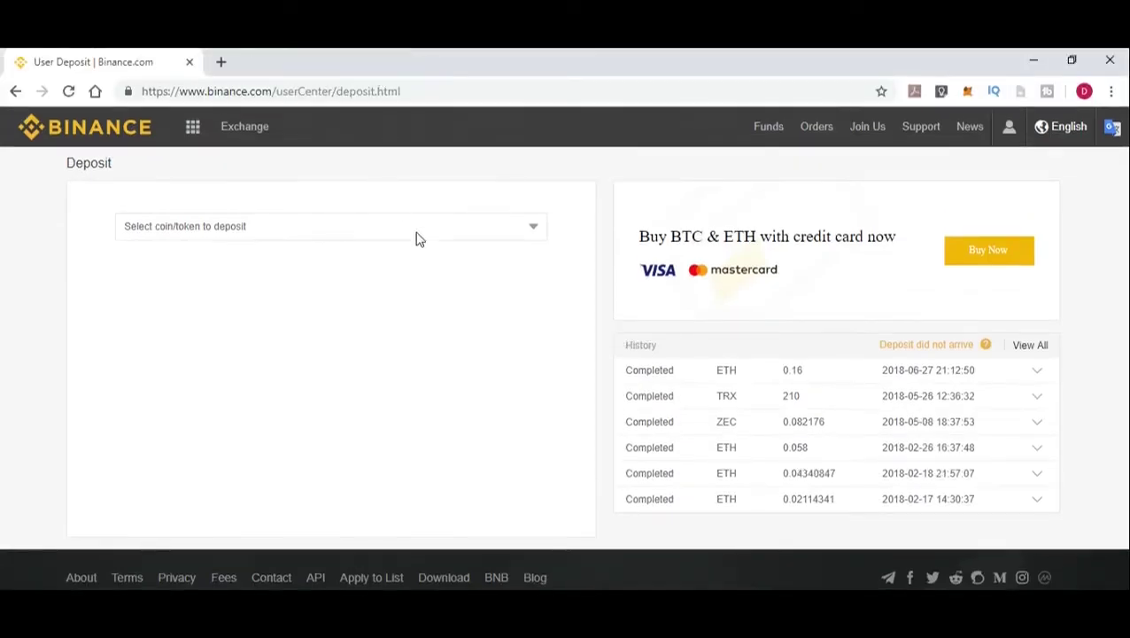
pyautogui.click(532, 233)
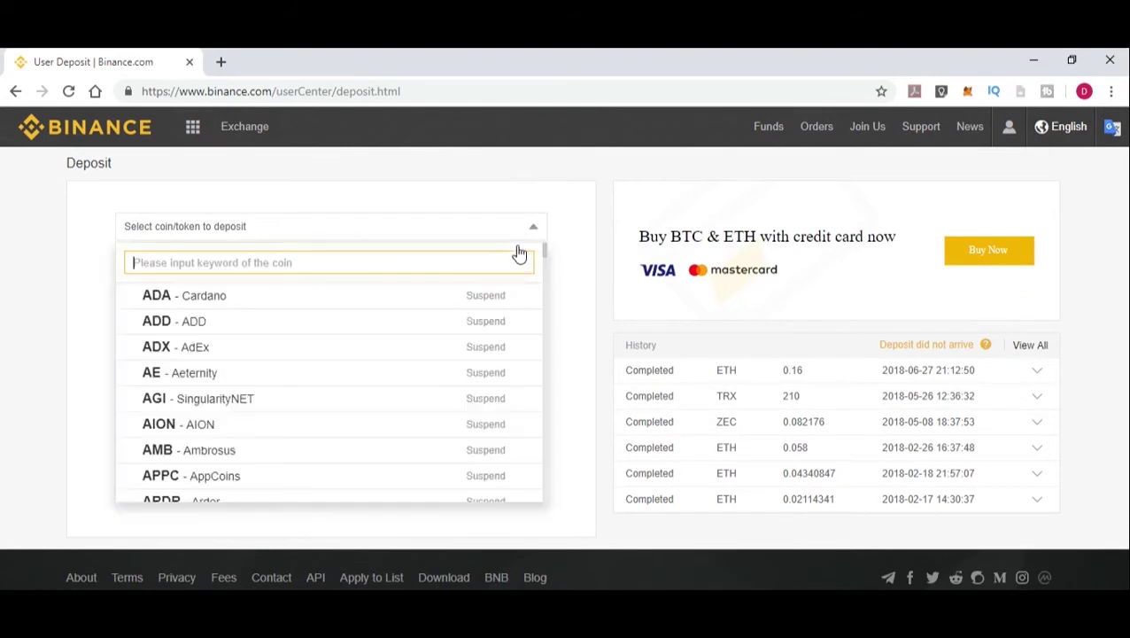
pyautogui.write('btc')
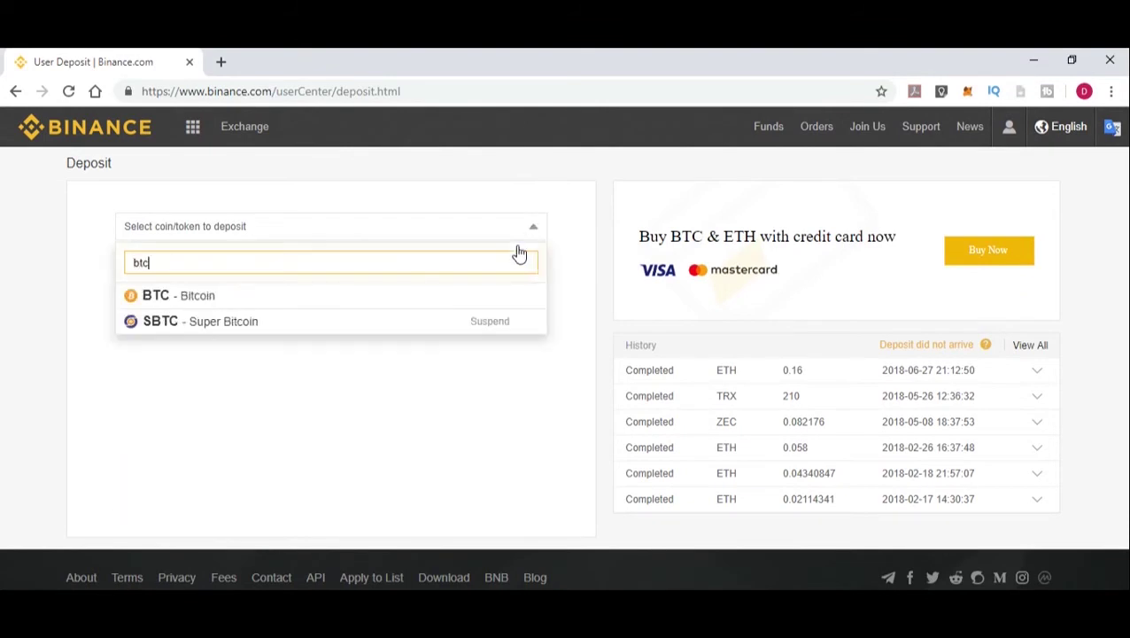
pyautogui.click(458, 303)
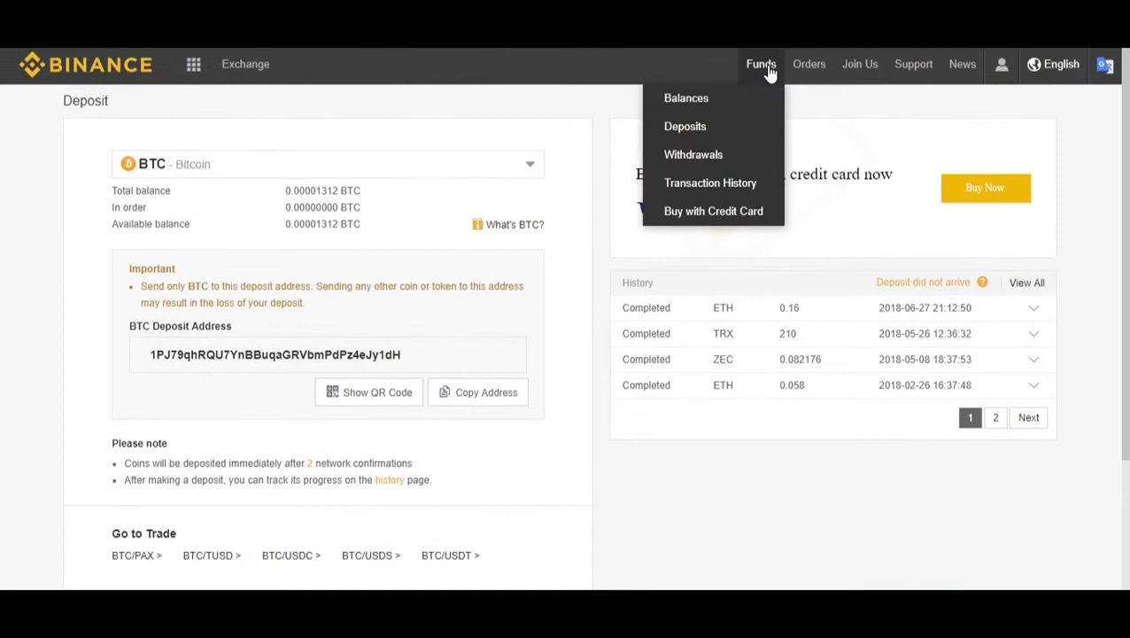
pyautogui.moveTo(246, 65)
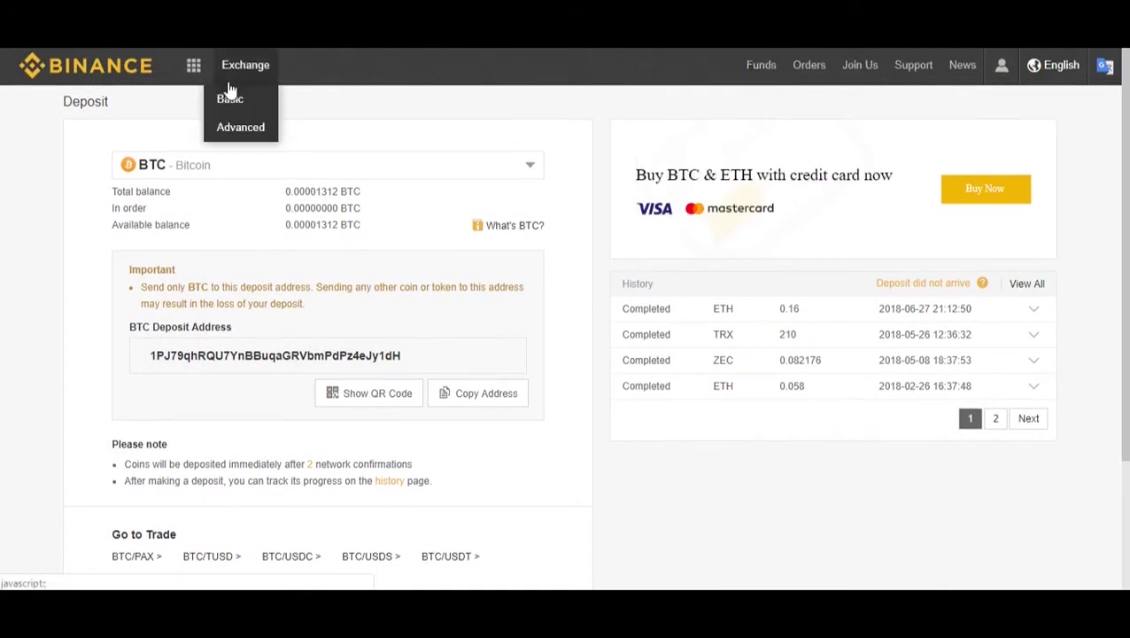
# - Go to Basic exchange and open the ZIL/BTC pair by searching 'zil'
pyautogui.click(230, 100)
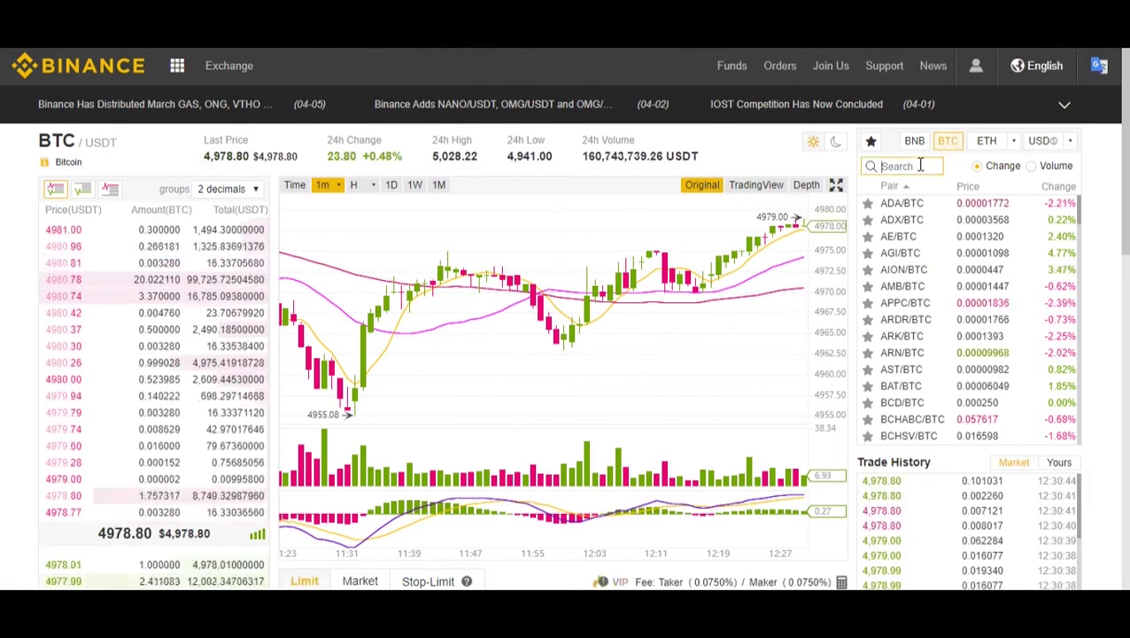
pyautogui.click(920, 164)
pyautogui.write('zil')
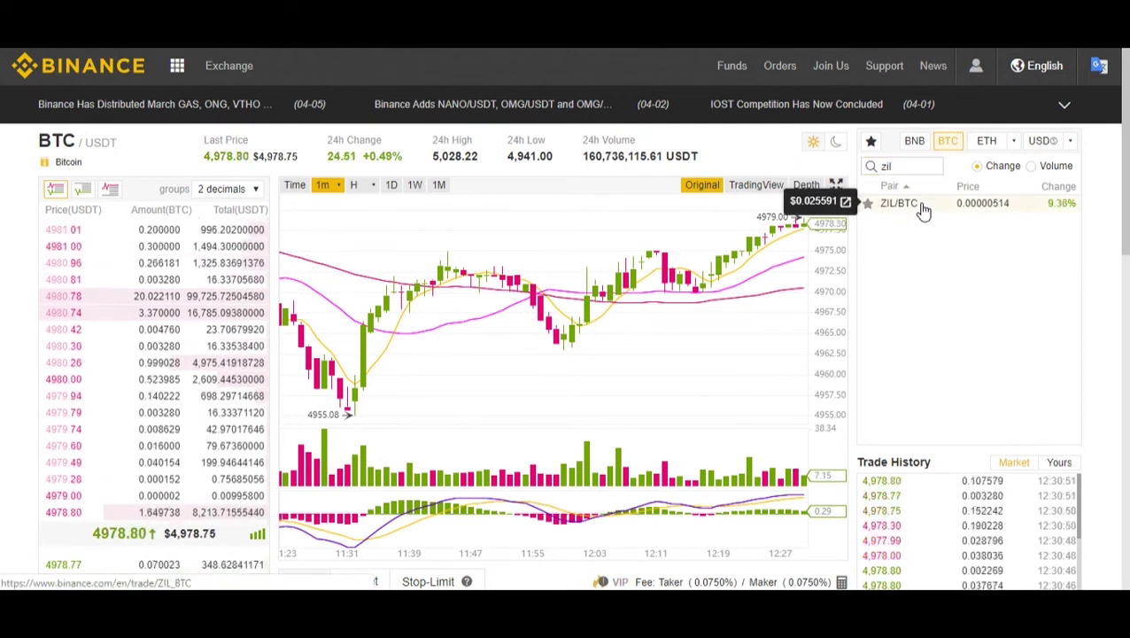
pyautogui.click(922, 209)
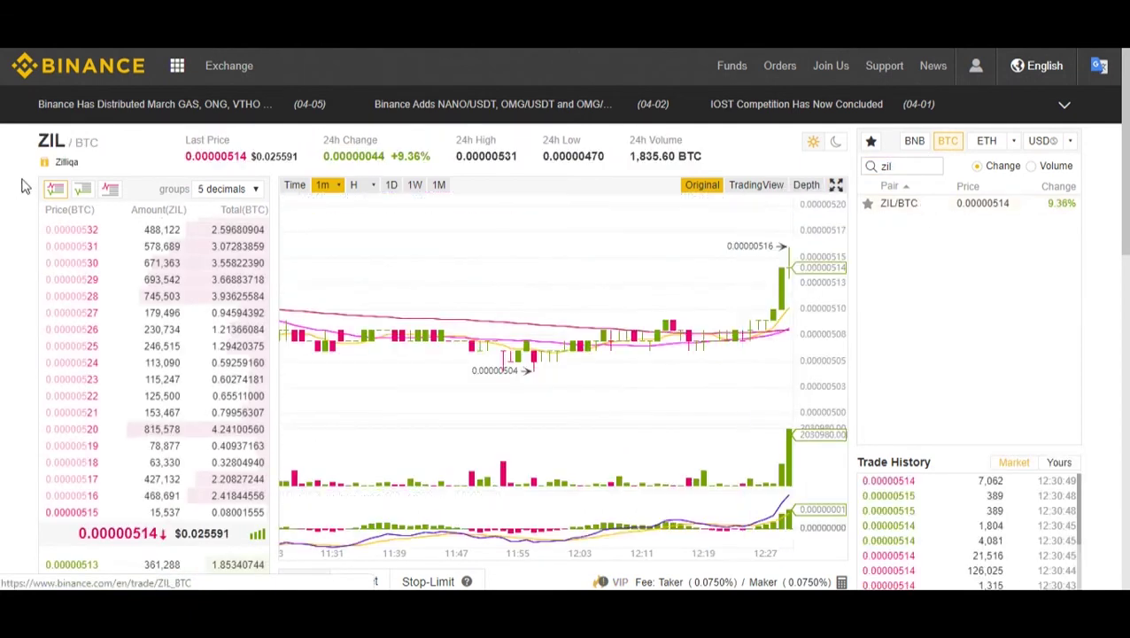
pyautogui.scroll(-3, 561, 221)
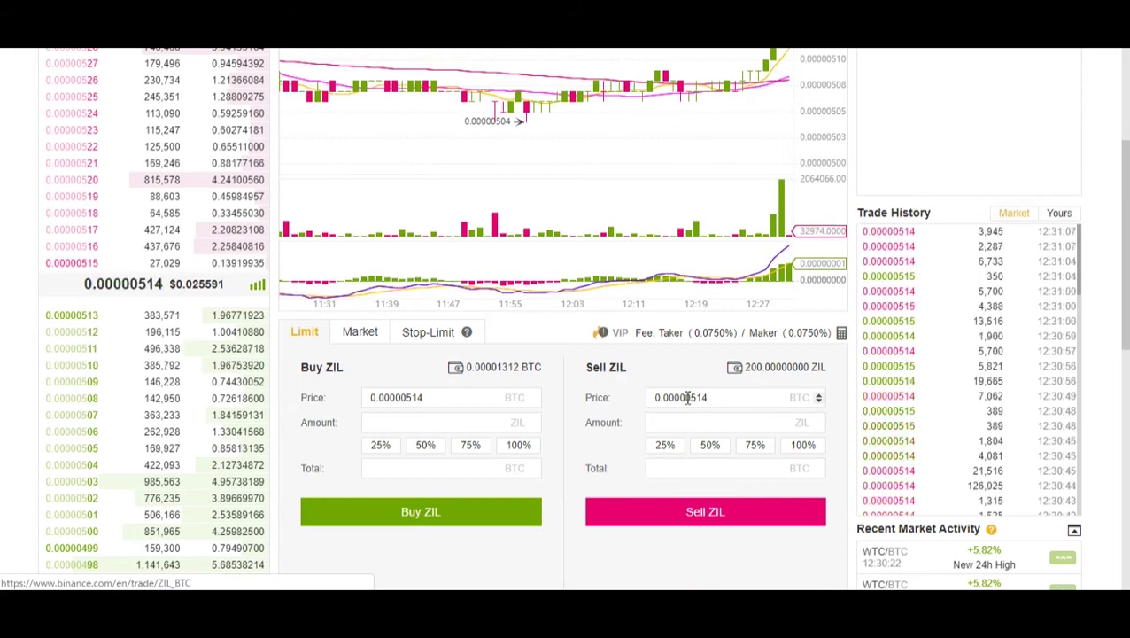
pyautogui.scroll(3, 686, 408)
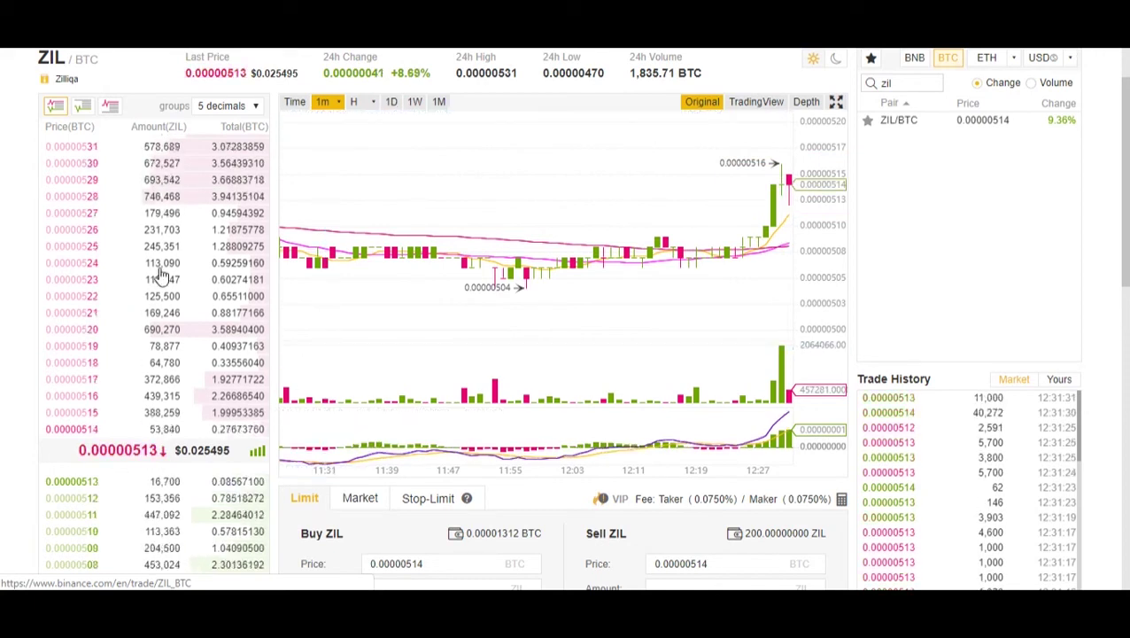
pyautogui.scroll(-2, 159, 277)
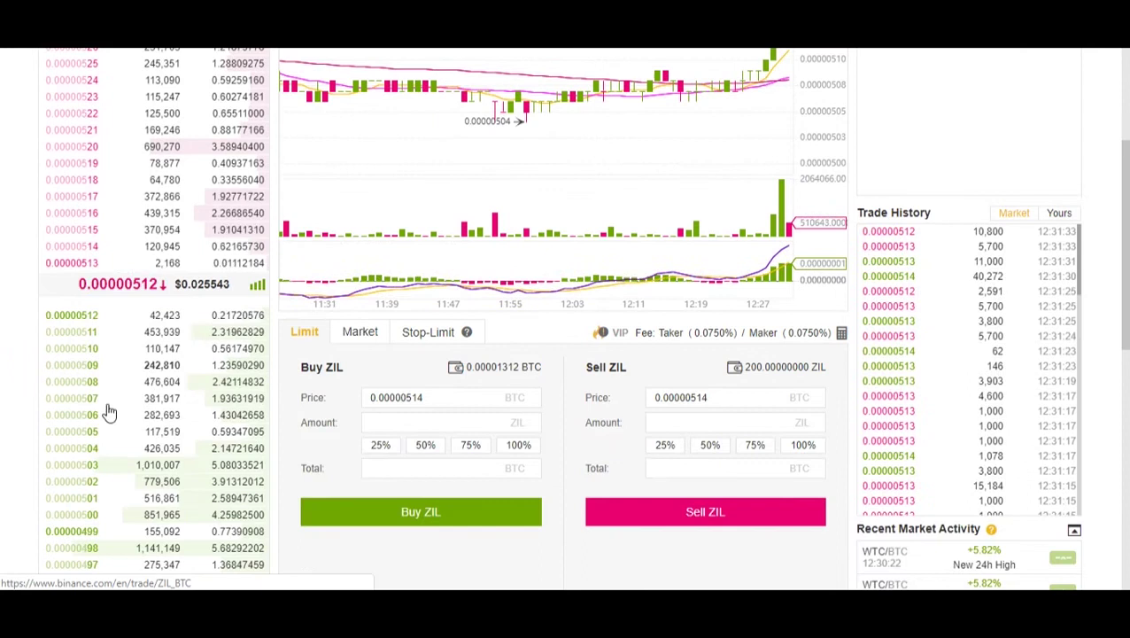
pyautogui.scroll(2, 139, 434)
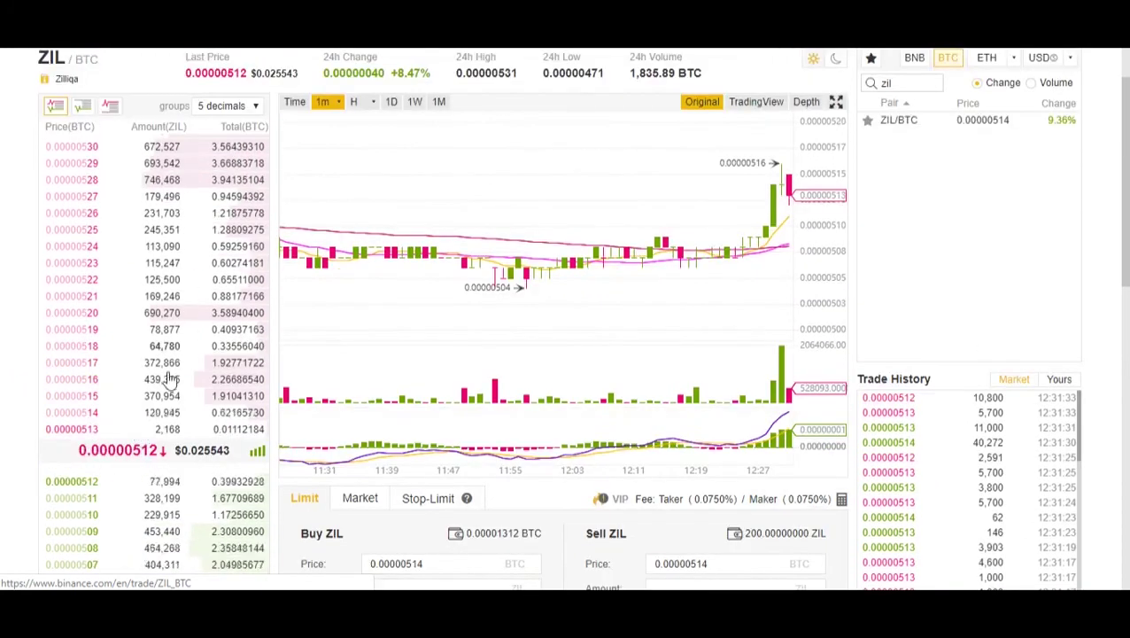
pyautogui.scroll(-1, 485, 354)
pyautogui.scroll(-1, 673, 450)
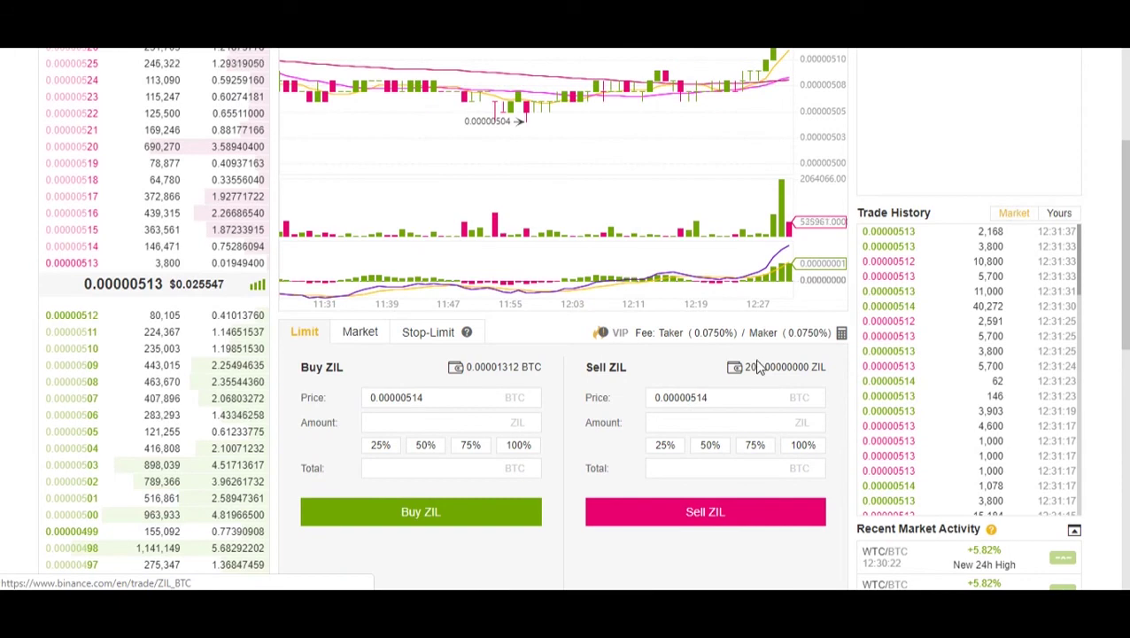
# - Fill the ZIL/BTC sell amount with the percentage presets: 200 ZIL, 0.00102800 BTC total
pyautogui.click(691, 423)
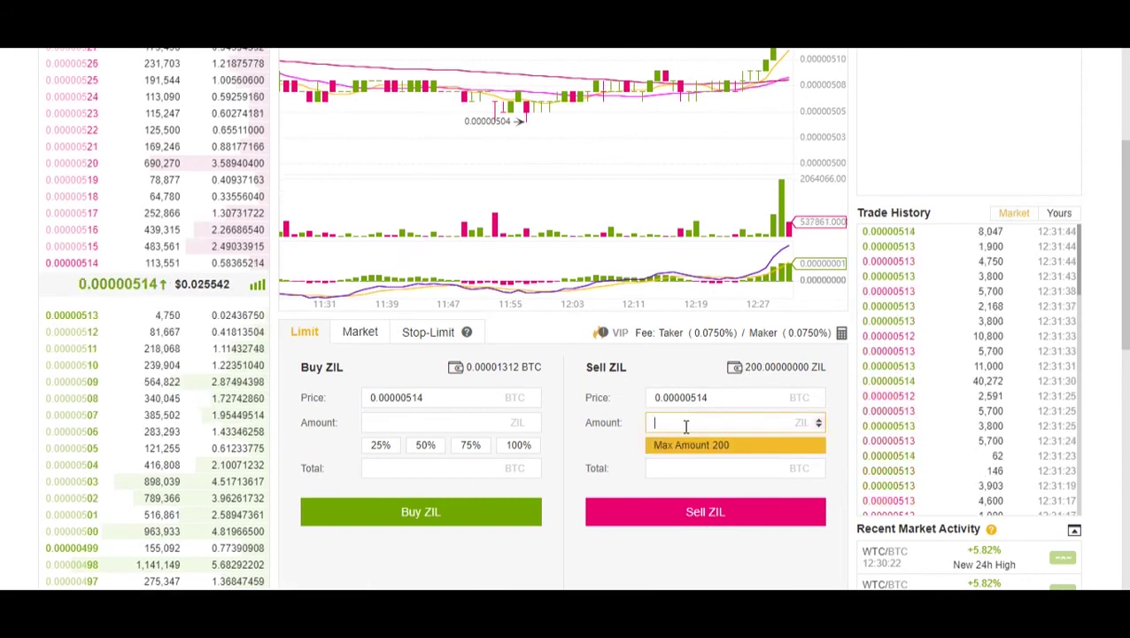
pyautogui.click(689, 451)
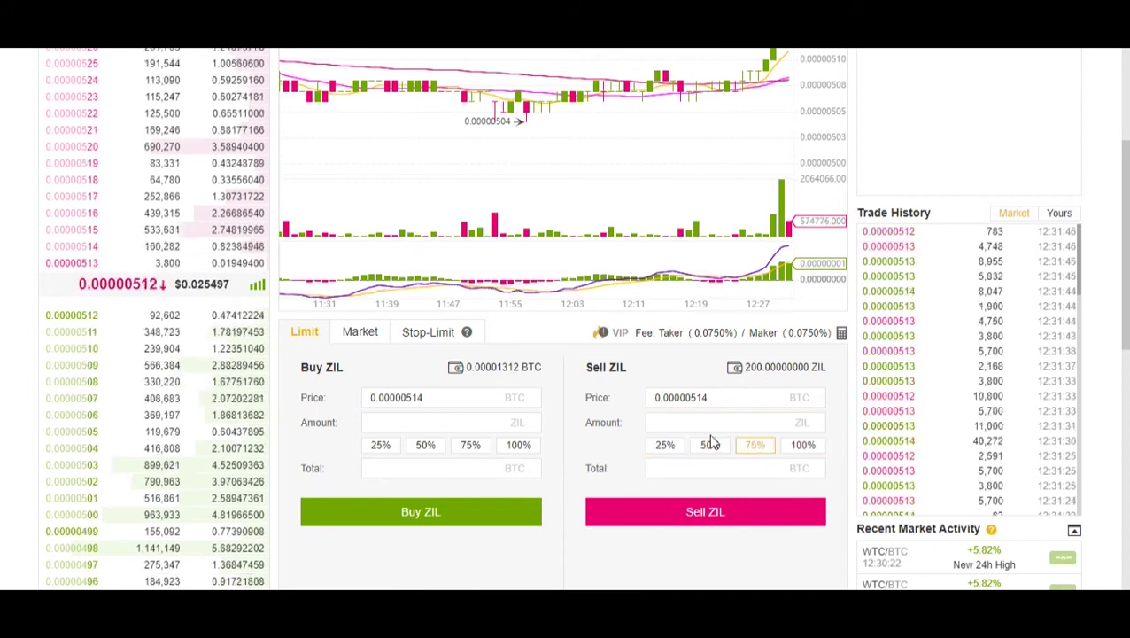
pyautogui.click(667, 451)
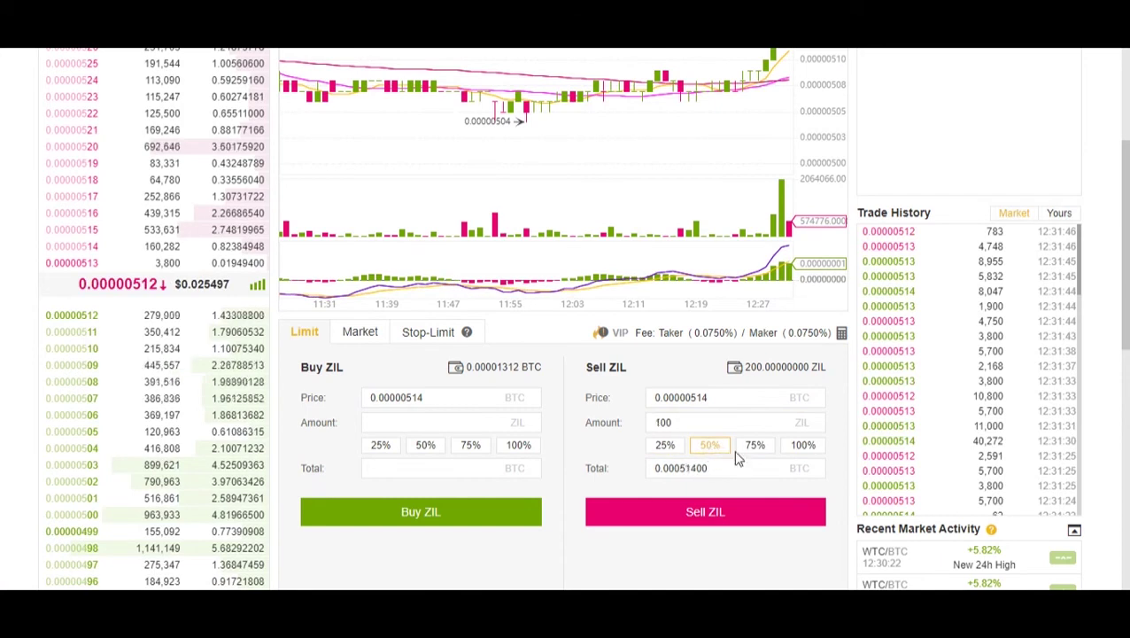
pyautogui.click(758, 452)
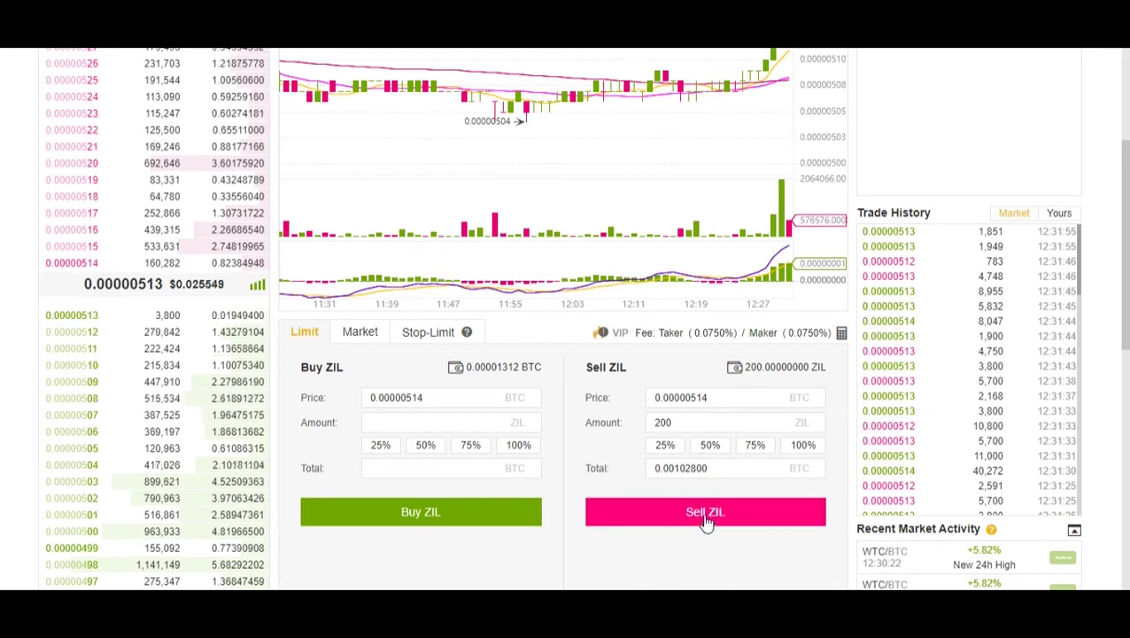
# - Scroll down to confirm Open Orders is empty, then back up to the form
pyautogui.scroll(-4, 643, 504)
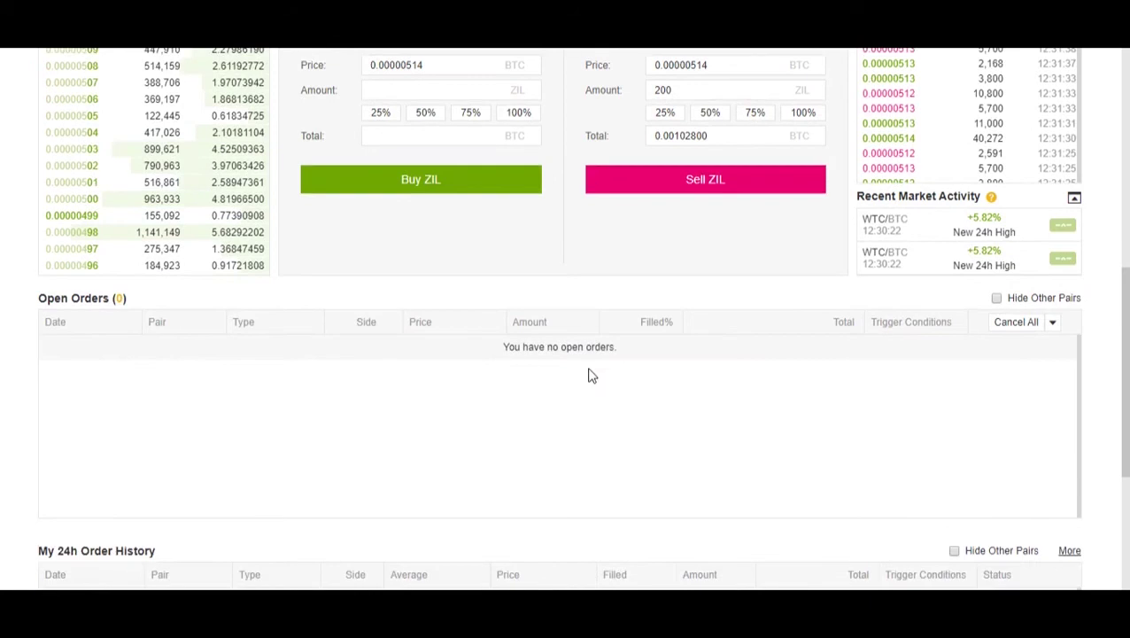
pyautogui.scroll(-1, 657, 422)
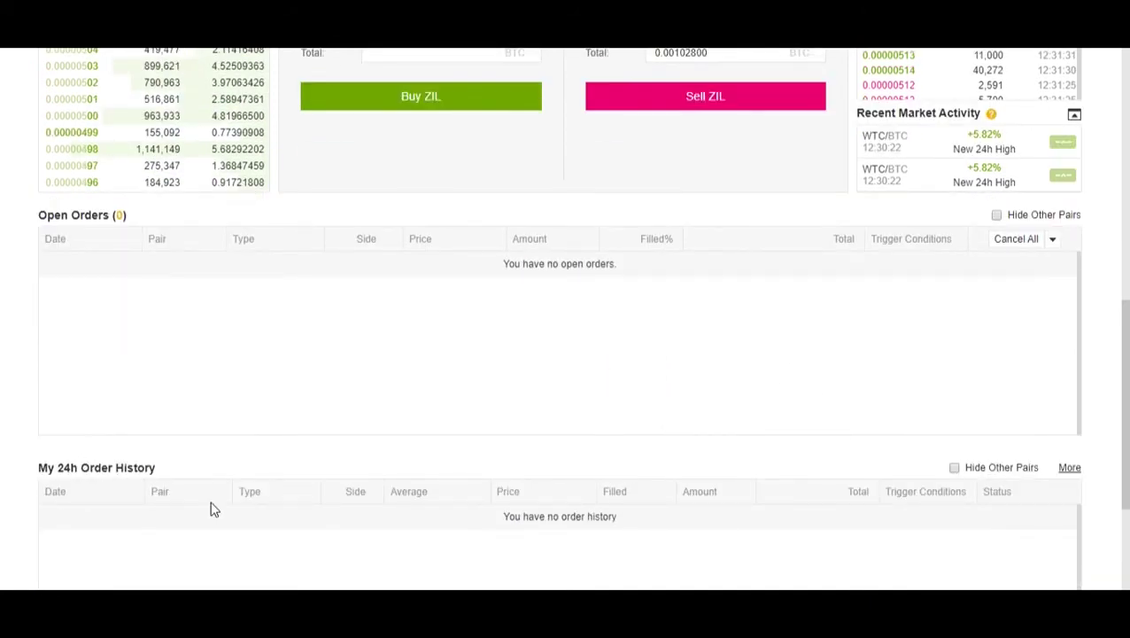
pyautogui.scroll(5, 539, 494)
pyautogui.scroll(2, 540, 494)
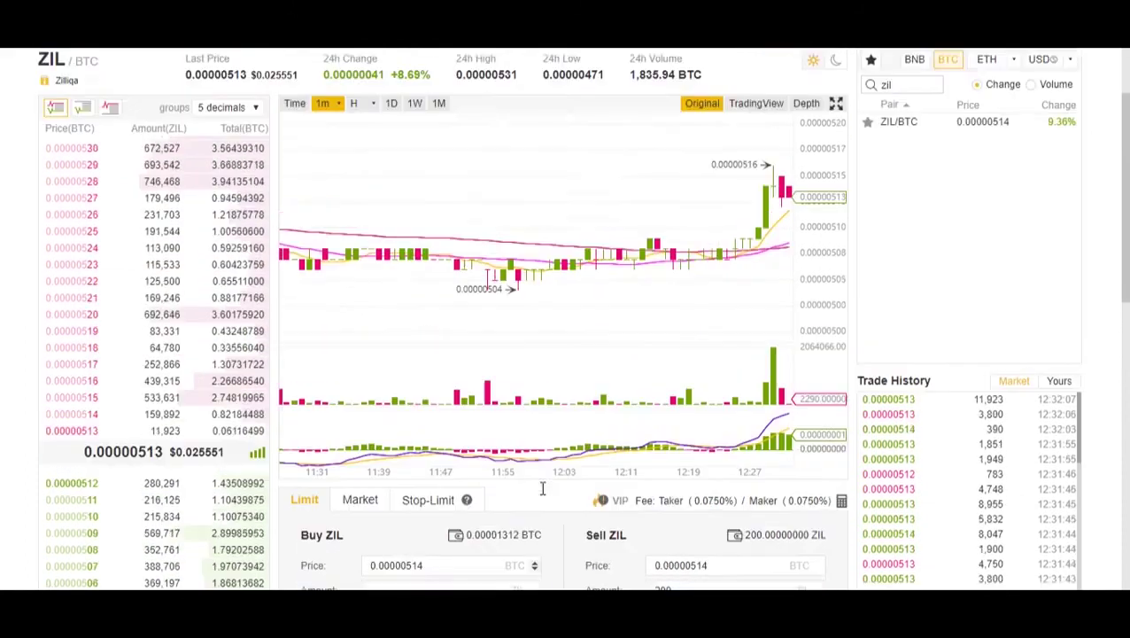
pyautogui.scroll(1, 542, 488)
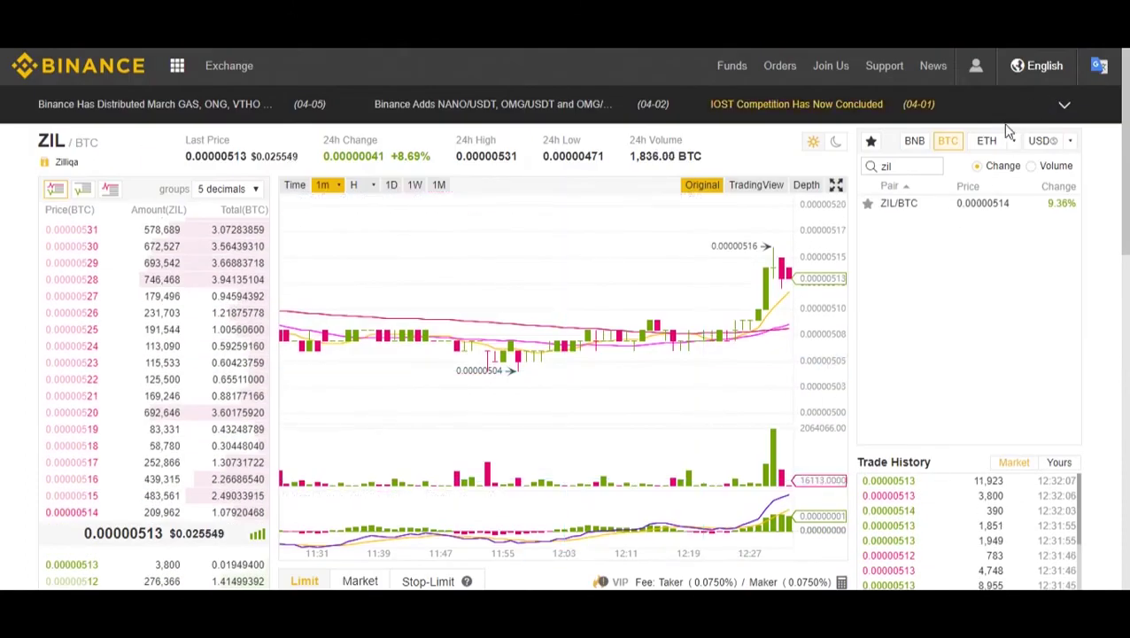
# - Switch to the ETH market, open ZIL/ETH and bring its order form into view
pyautogui.click(988, 145)
pyautogui.moveTo(899, 203)
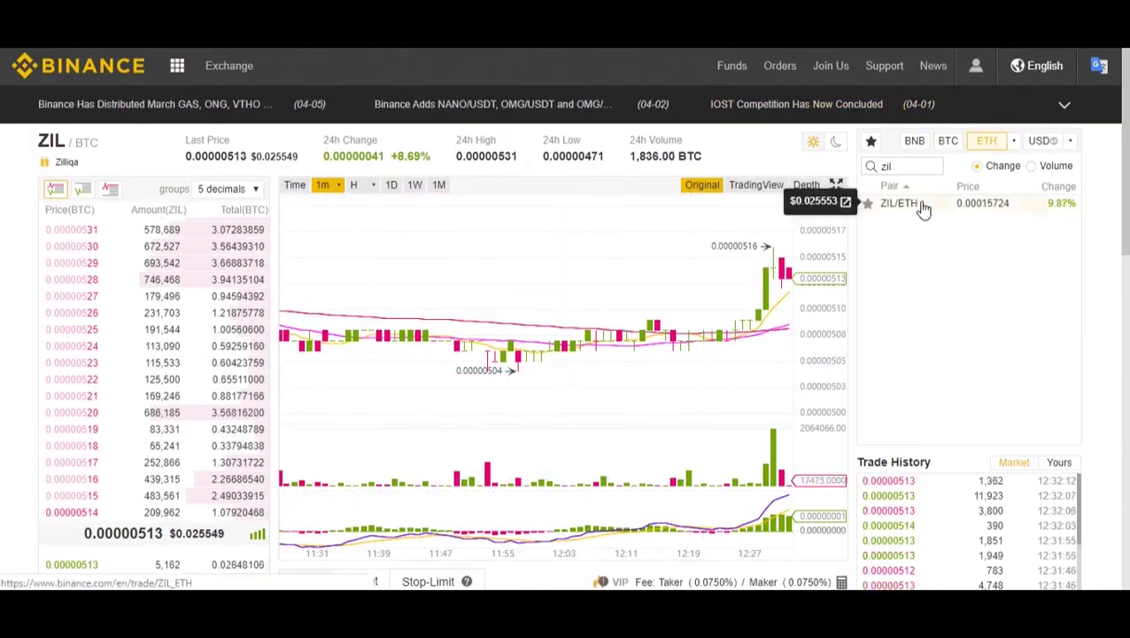
pyautogui.click(923, 206)
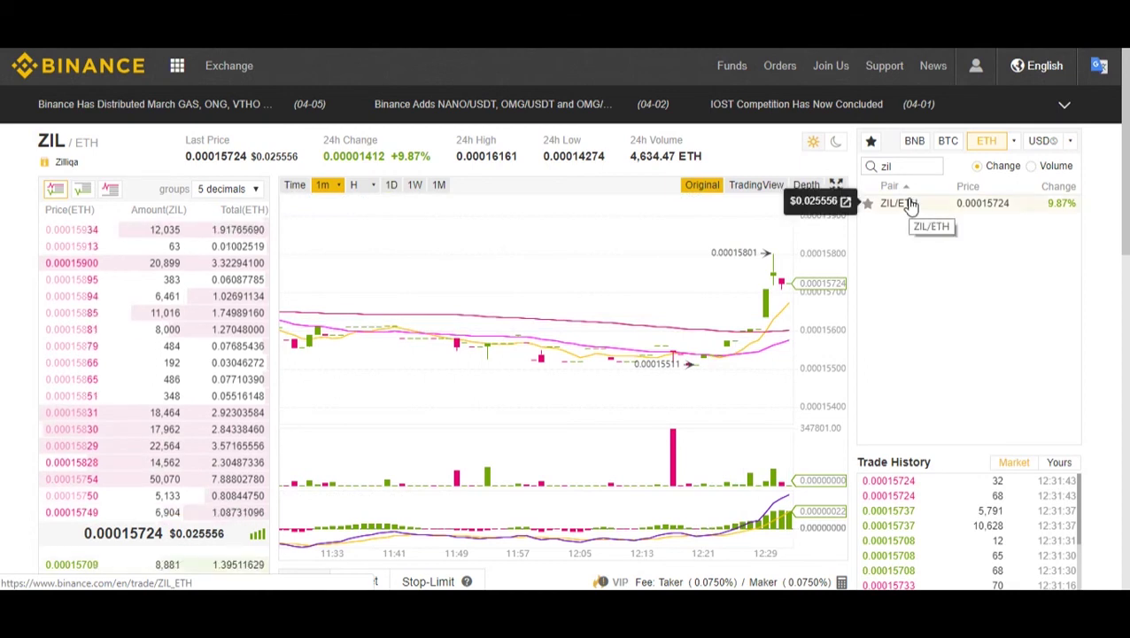
pyautogui.scroll(-3, 780, 266)
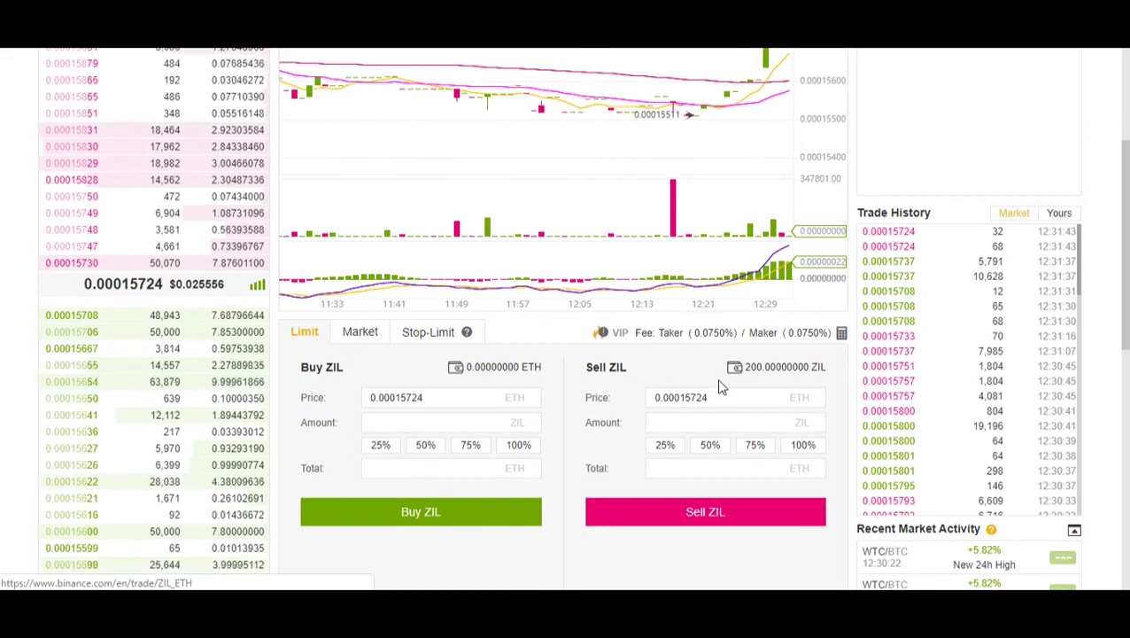
# - Set the ZIL/ETH sell to 100%: 200 ZIL at 0.00015724 ETH, totalling 0.03144800 ETH
pyautogui.doubleClick(133, 285)
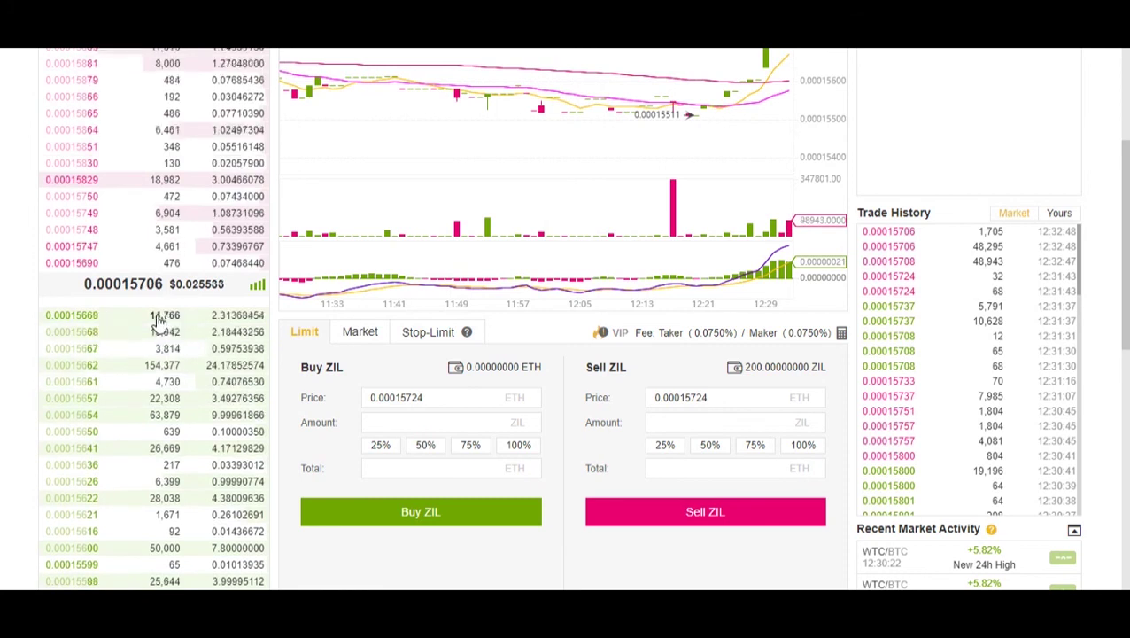
pyautogui.click(655, 424)
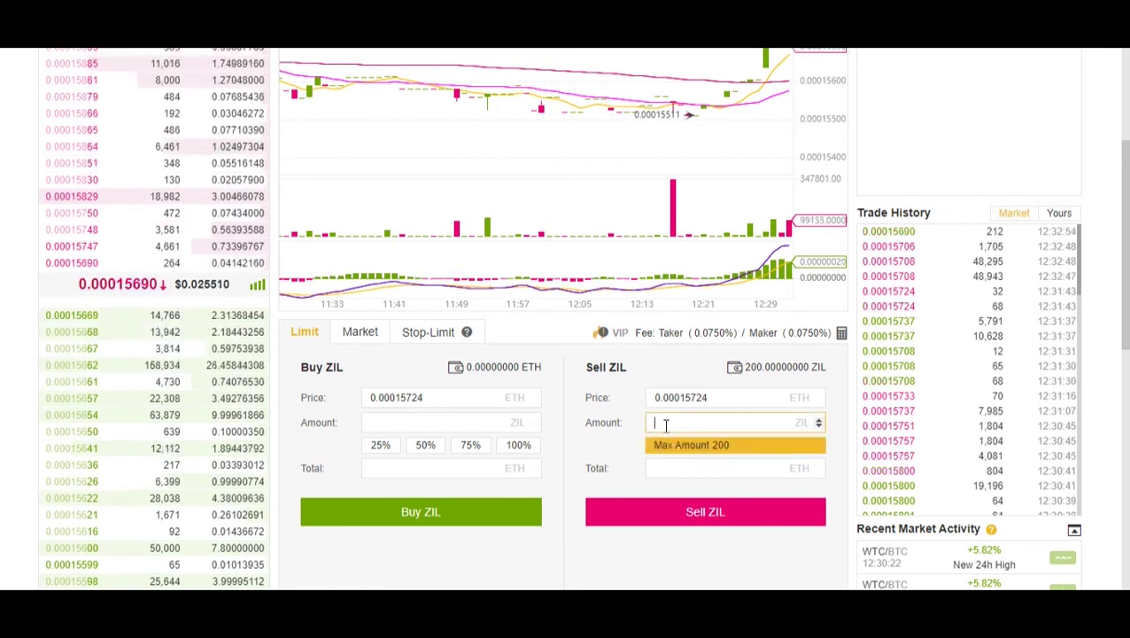
pyautogui.click(717, 448)
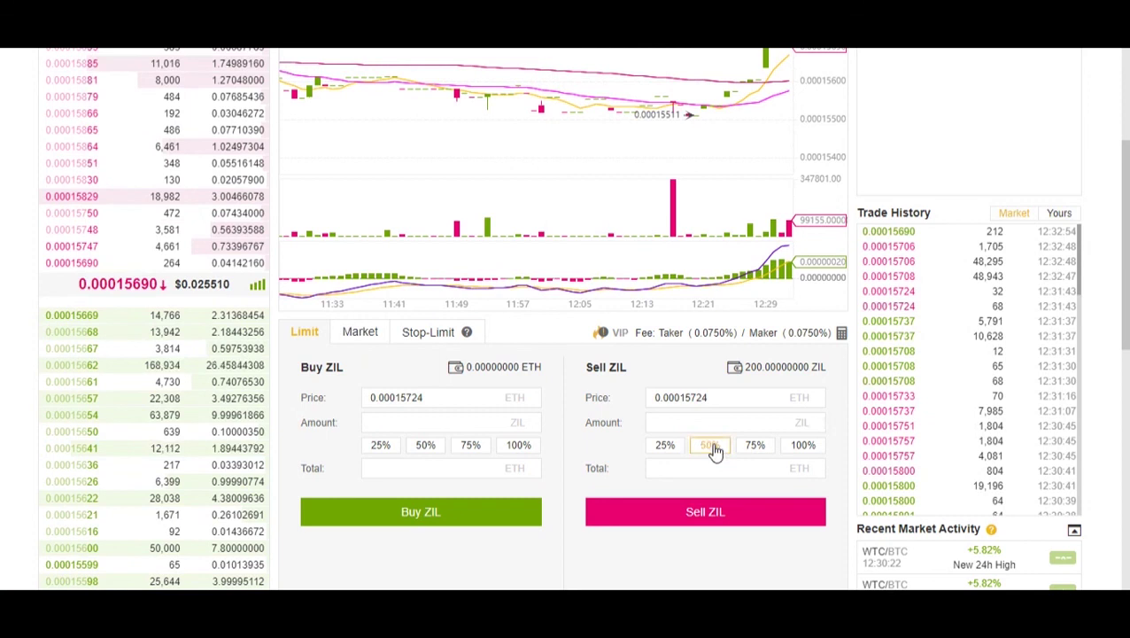
pyautogui.click(803, 445)
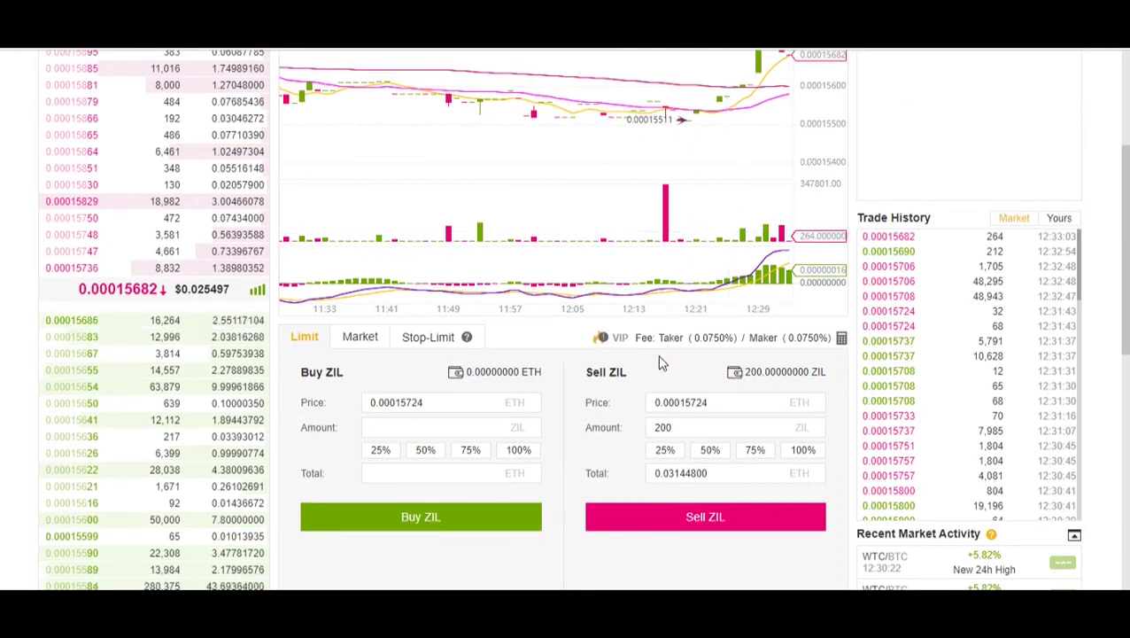
pyautogui.scroll(3, 546, 415)
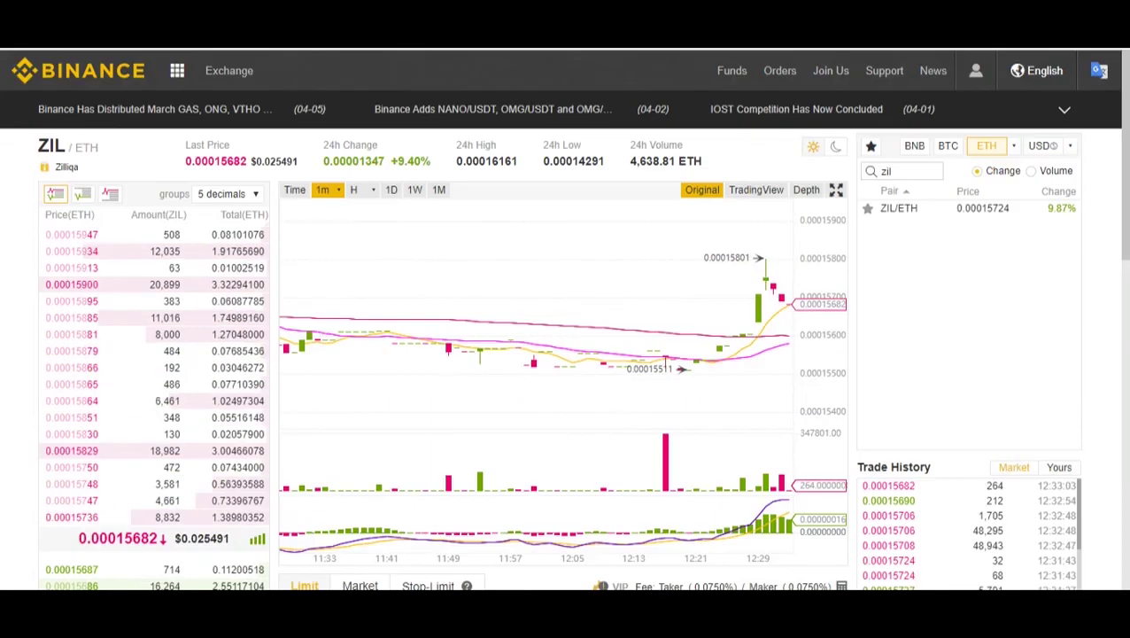